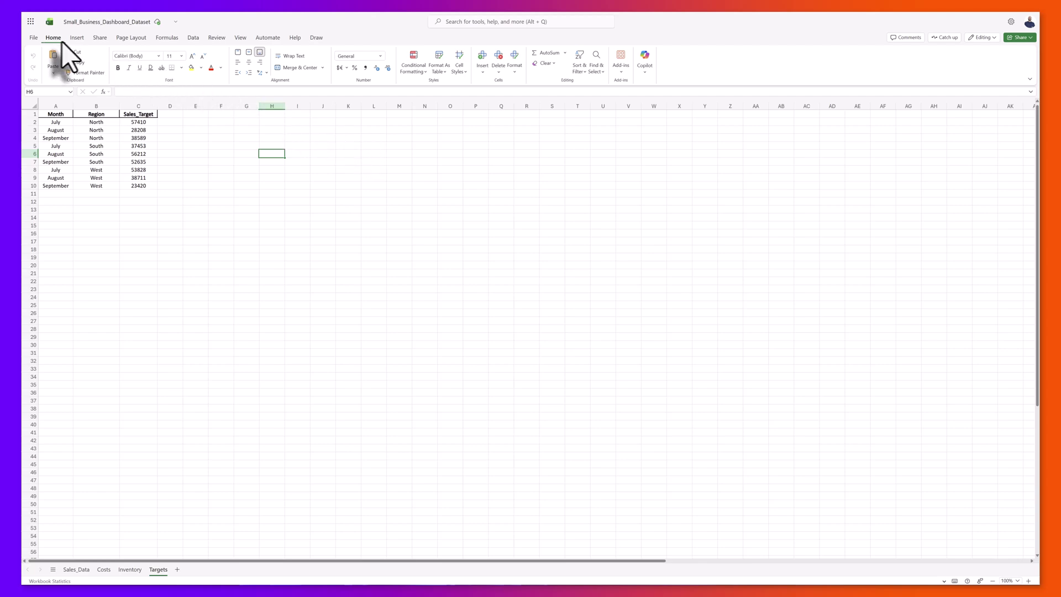
Find 'Excel labs' in the add-ins Store and install it, accepting the license terms
left_click(620, 70)
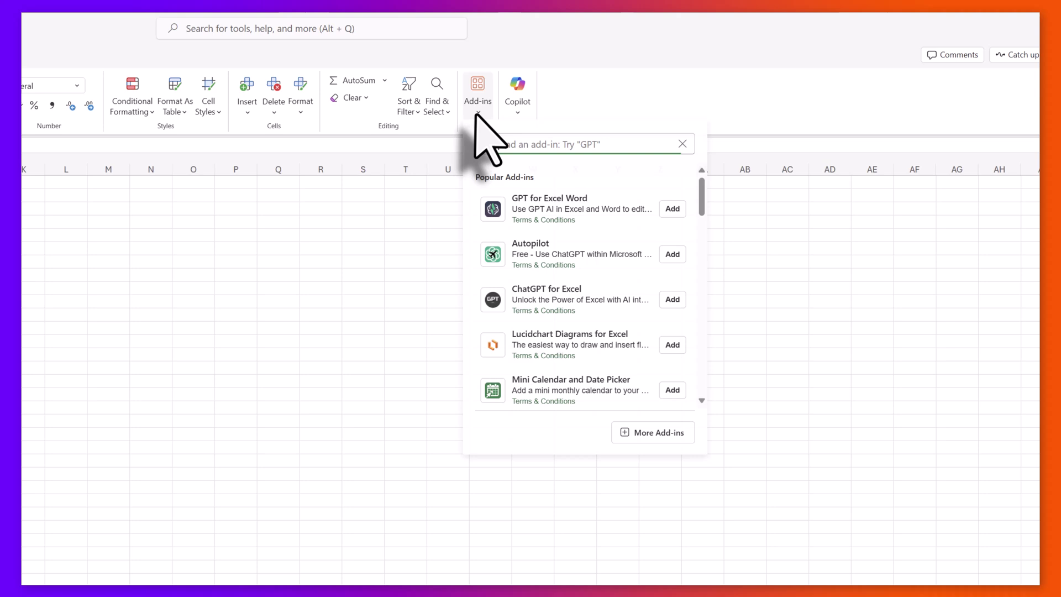
left_click(668, 434)
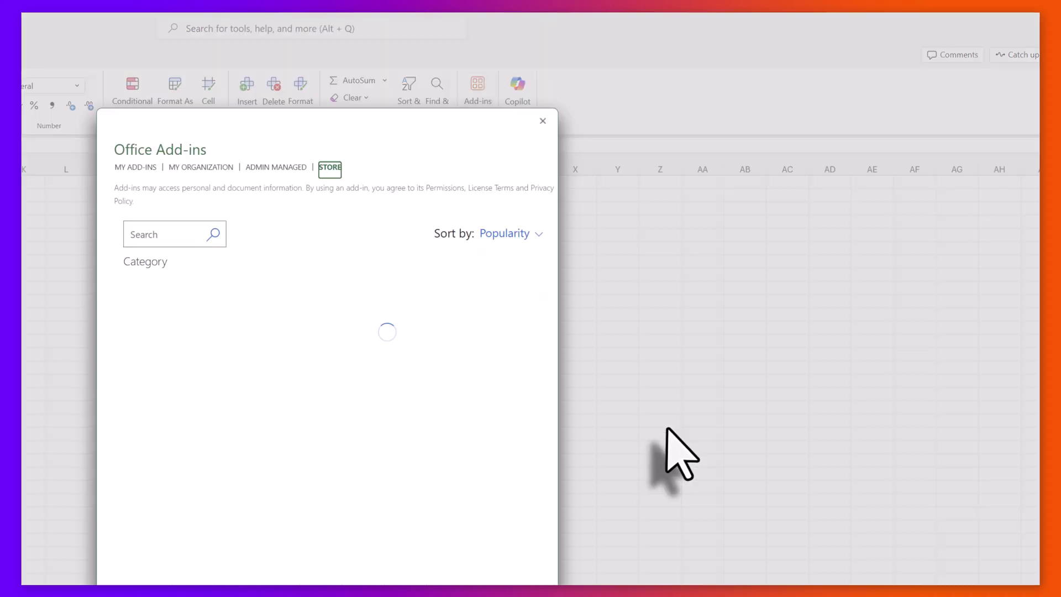
left_click(169, 233)
type("Exce")
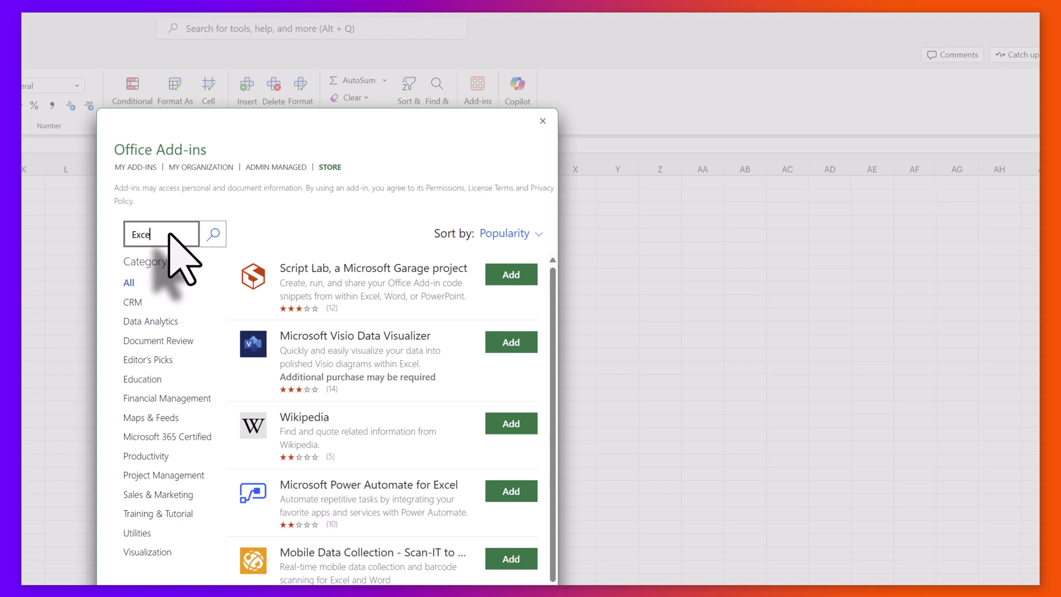
type("l labs")
key("Return")
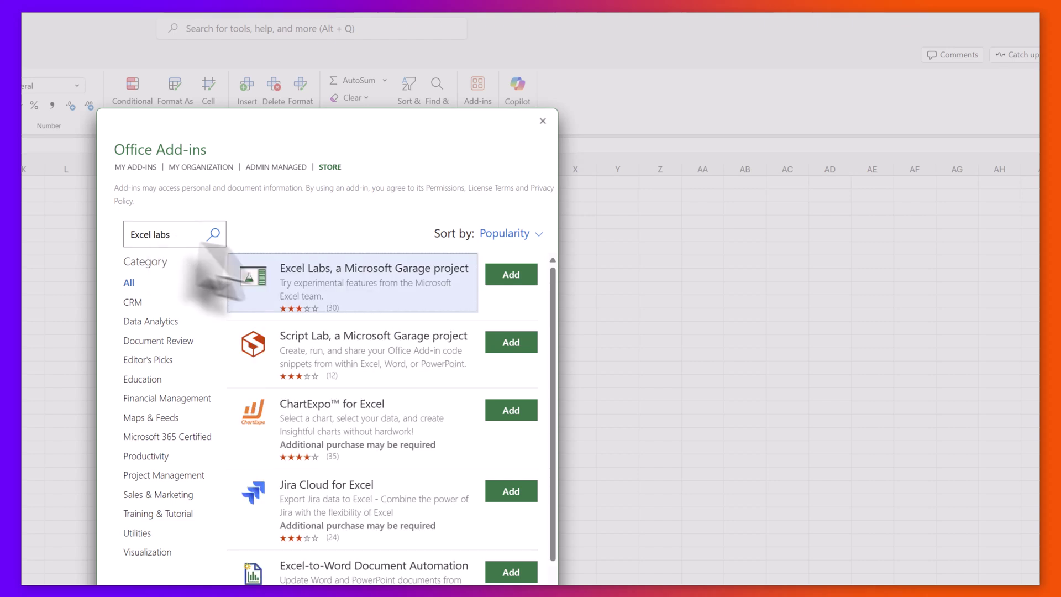
left_click(511, 275)
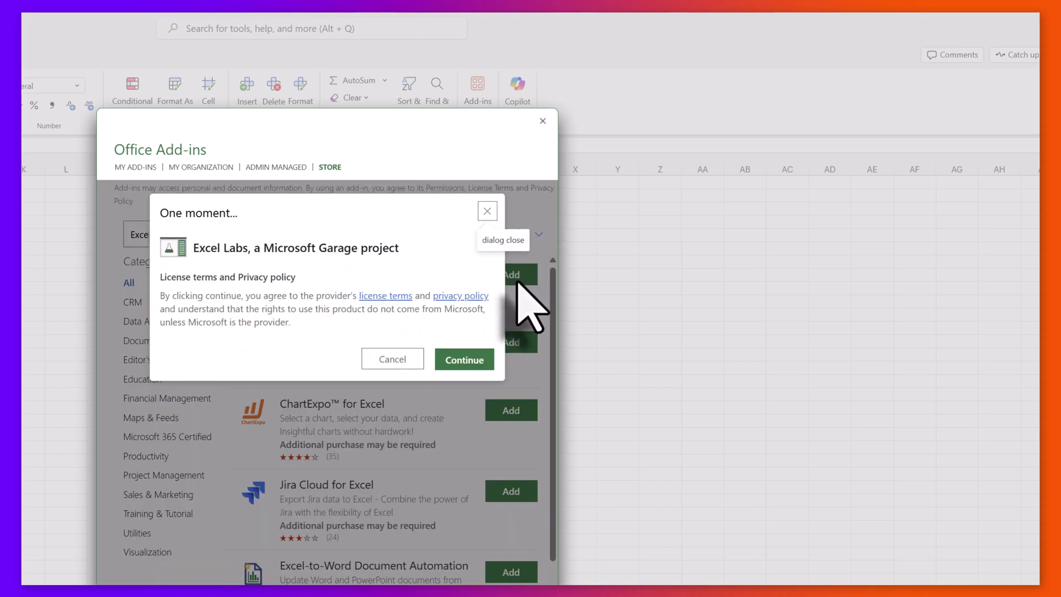
left_click(480, 360)
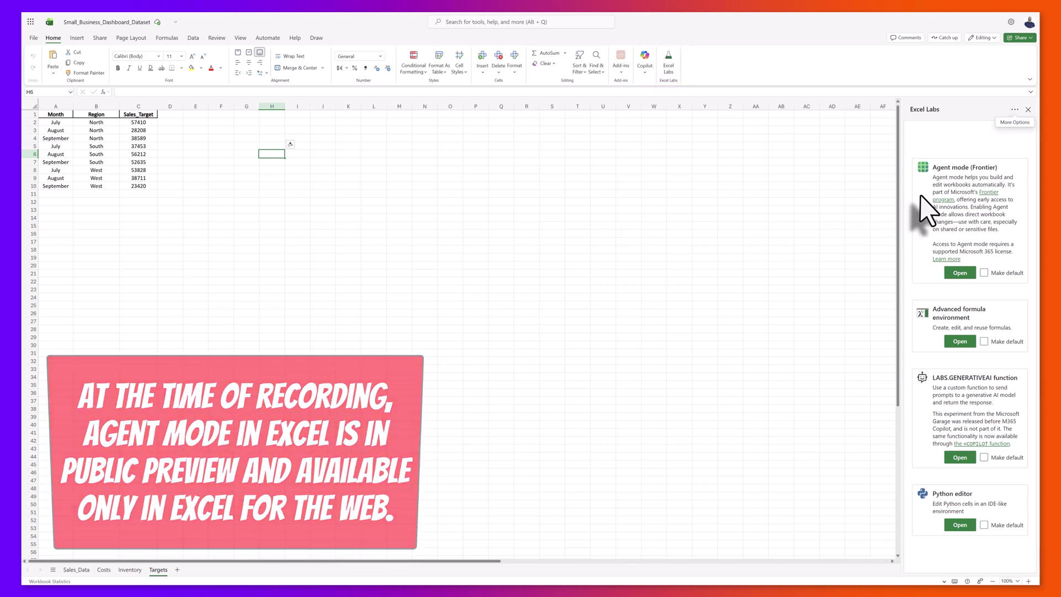
Open the Agent mode chat and paste in the Business Dashboard request
left_click(956, 273)
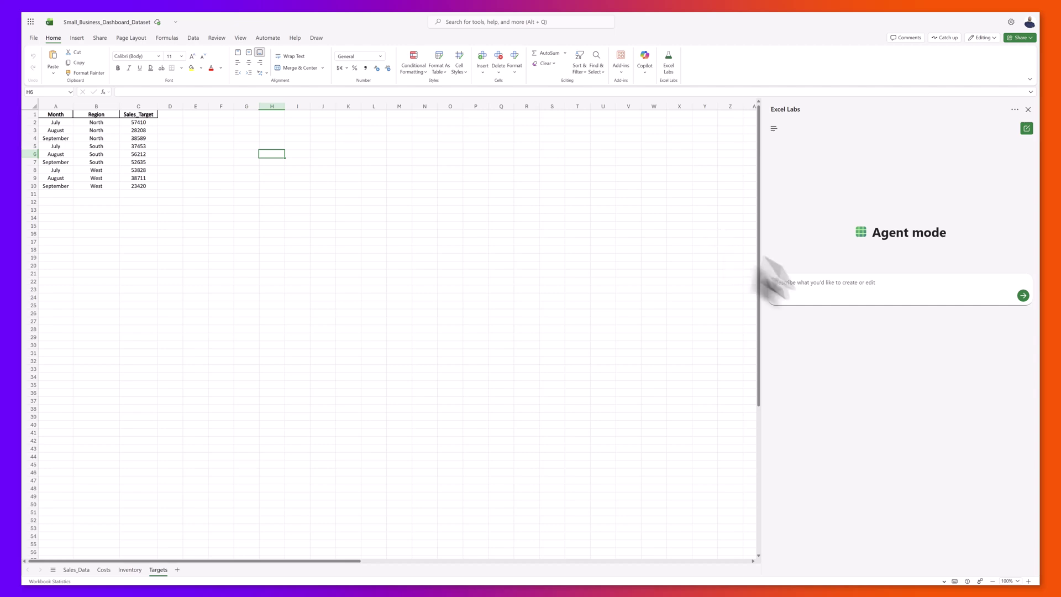
left_click(839, 282)
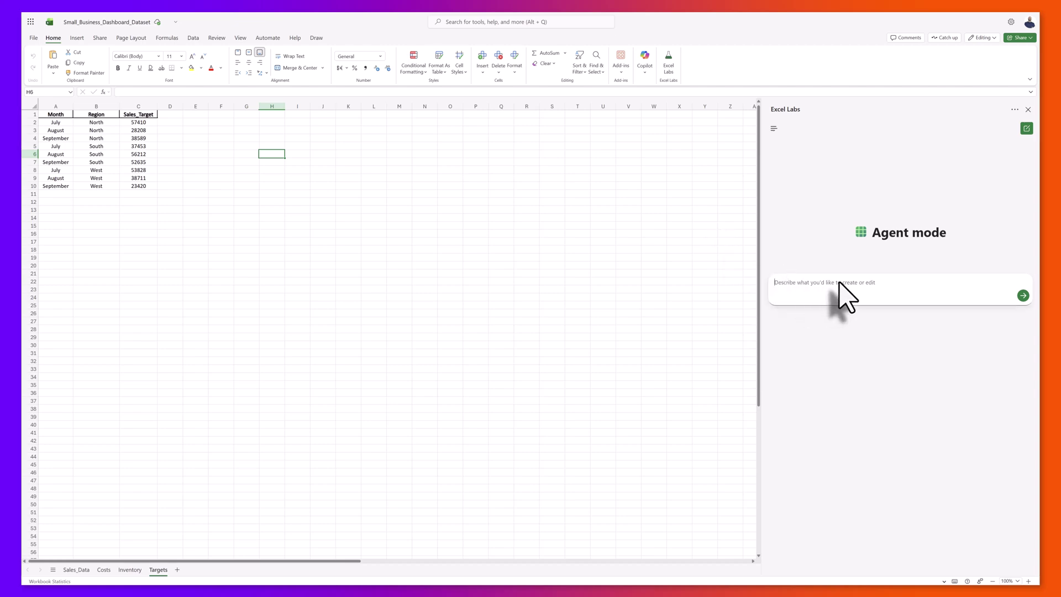
type("Create a small business performance dashboard using the data across all sheets in this workbook. \tCombine the Sales_Data, Inventory, Costs, and Targets sheets to calculate key metrics such as total revenue, total cost, gross profit, and profit margin by product and by region. \tThen, create summary tables and charts showing: \t• Top 5 products by sales \t• Revenue vs. Target by region \t• Products below their reorder threshold Format the results neatly on a new worksheet called Business Dashboard with clear headings and charts.")
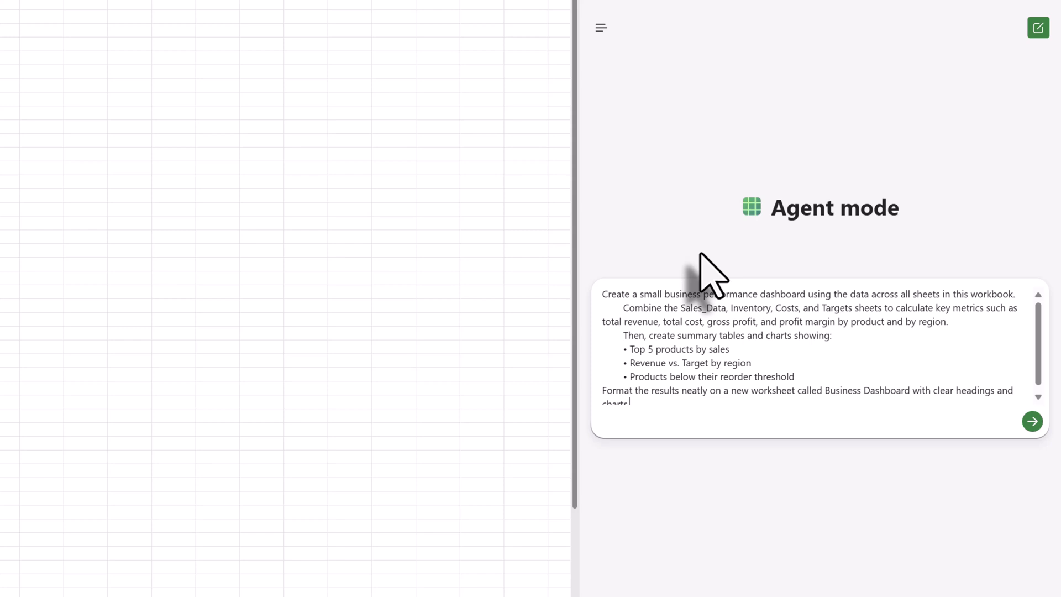
Send the dashboard request, then review the agent's reasoning and the 'Creating business dashboard' activity details
left_click(1032, 421)
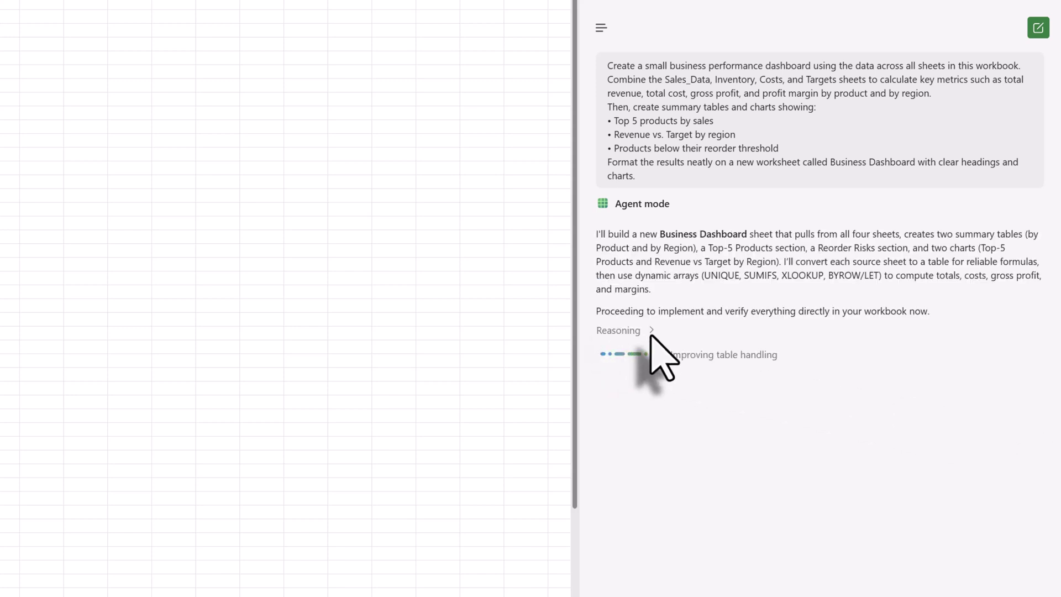
left_click(650, 332)
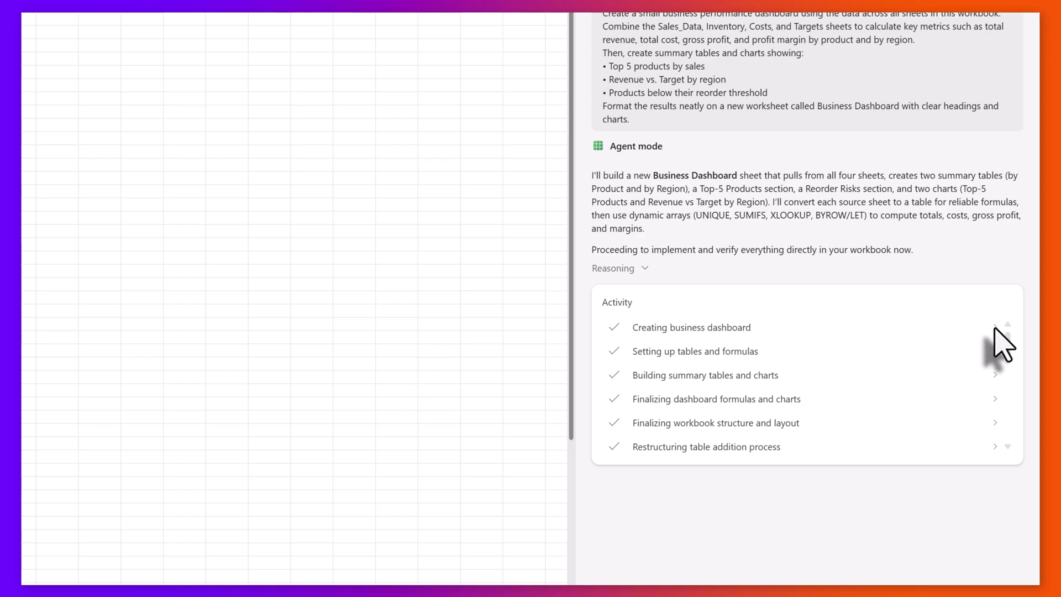
left_click(1015, 392)
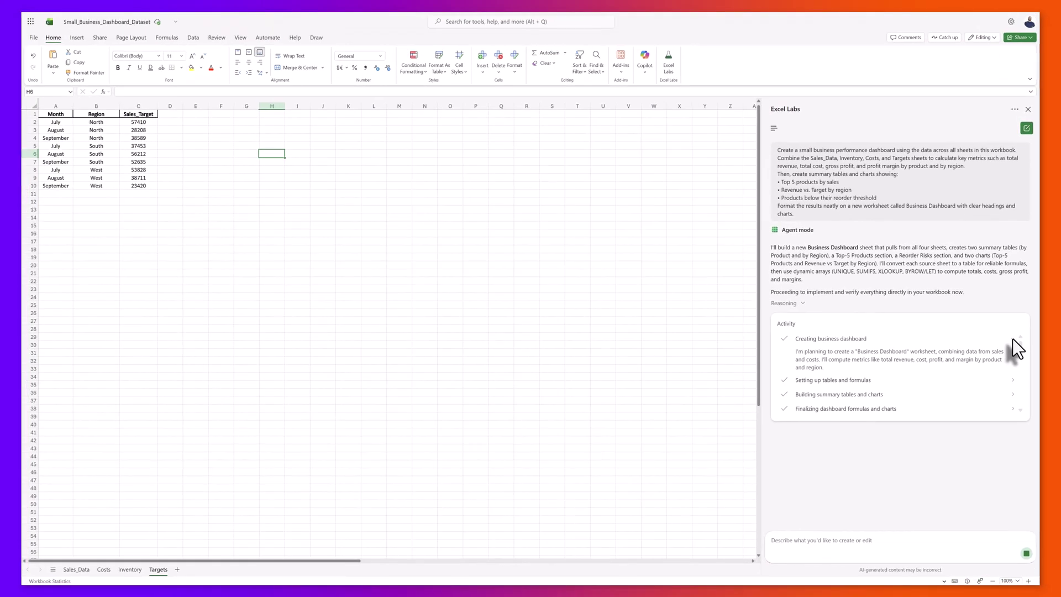
scroll(1015, 348, "down", 5)
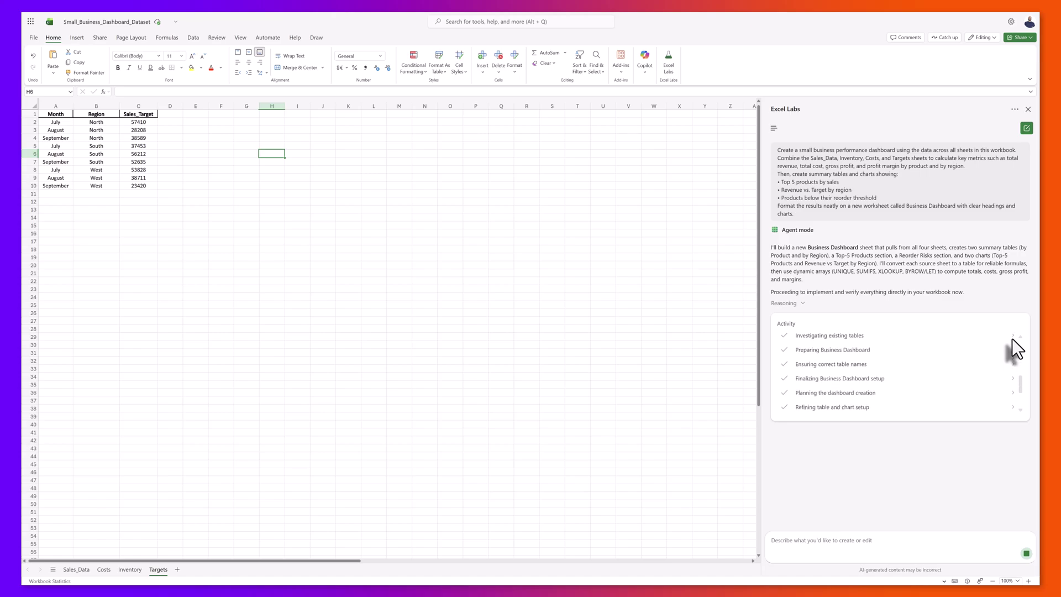
scroll(1013, 338, "down", 2)
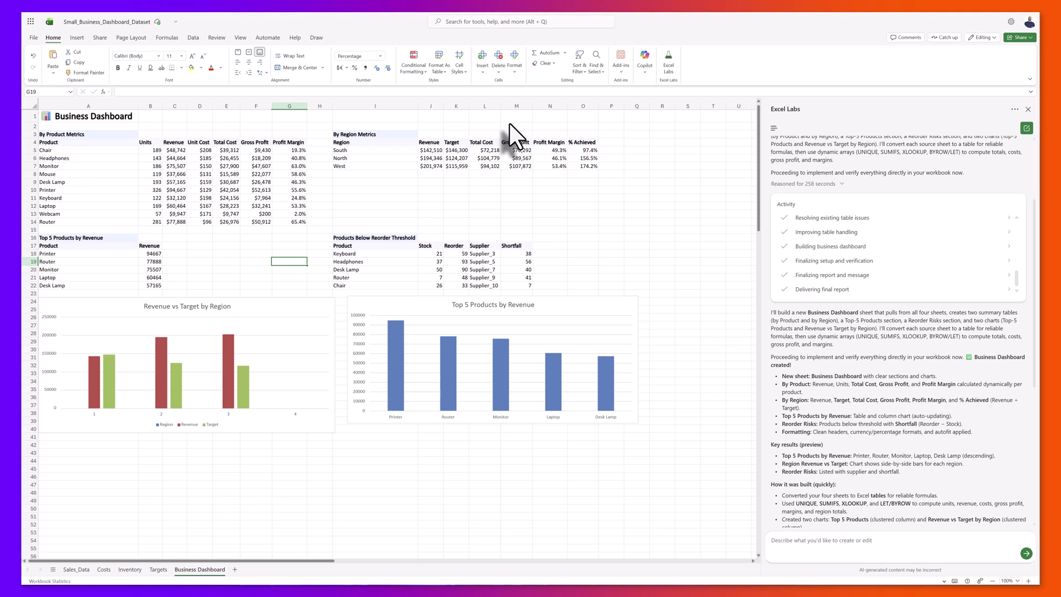
Scroll the Excel Labs pane to read the agent's summary and 'Where to find everything'
scroll(904, 321, "down", 2)
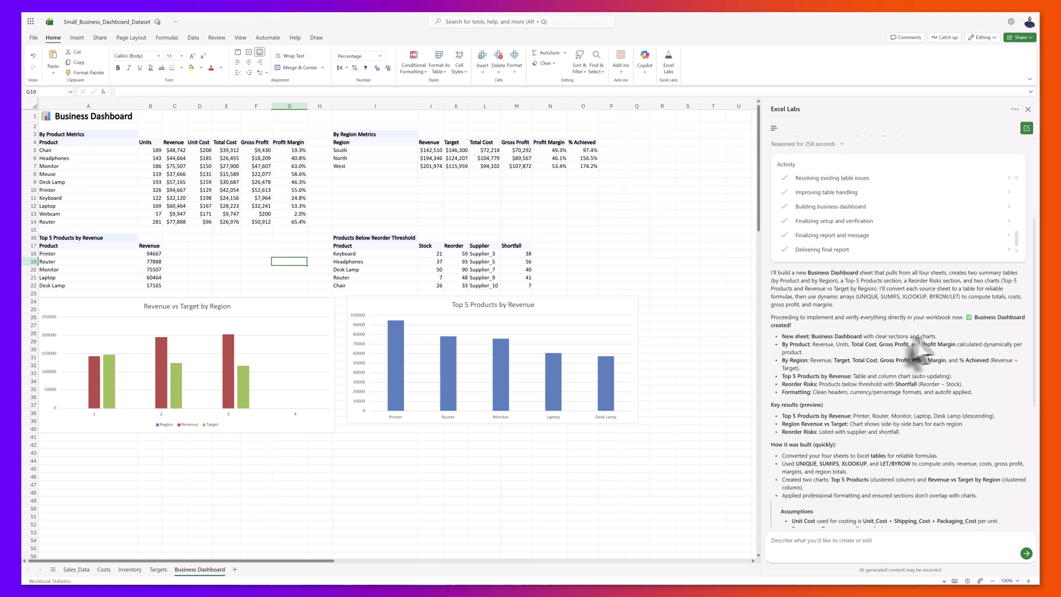
scroll(939, 333, "down", 5)
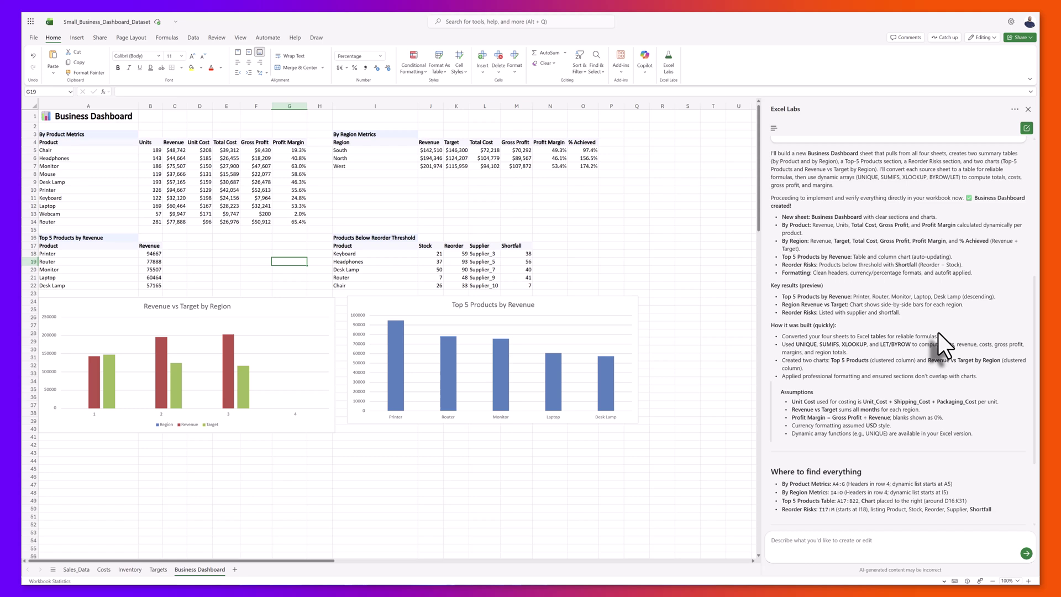
scroll(938, 333, "down", 2)
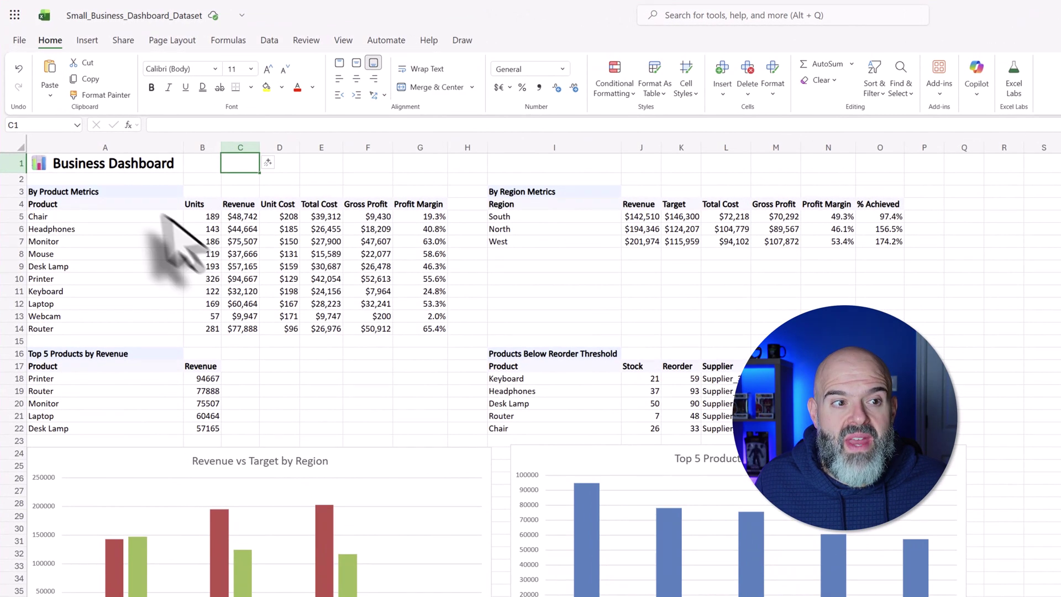
left_click(111, 194)
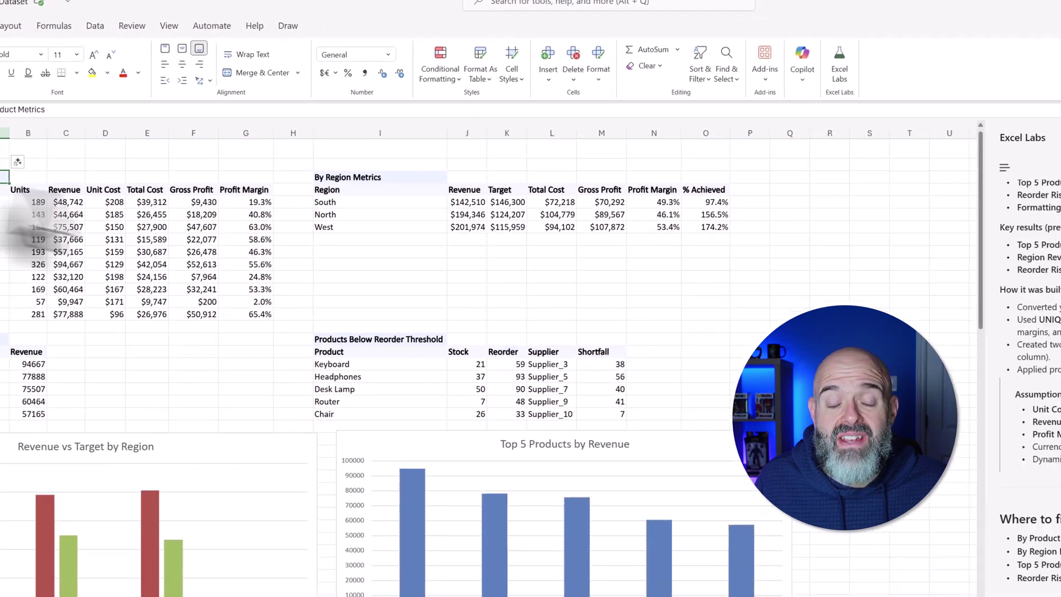
left_click(202, 163)
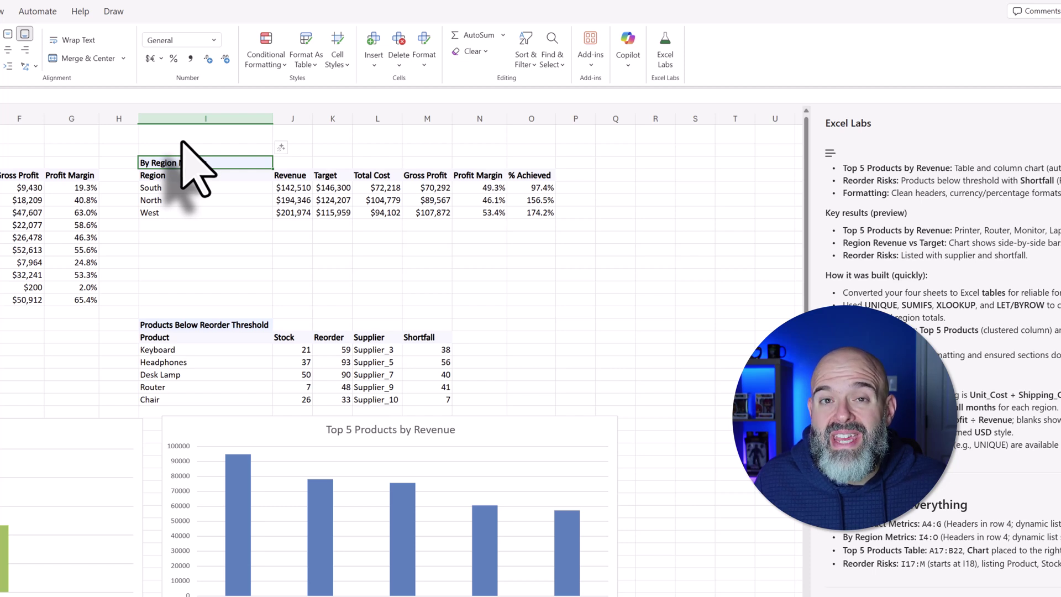
left_click(208, 188)
key("ctrl+shift+Down")
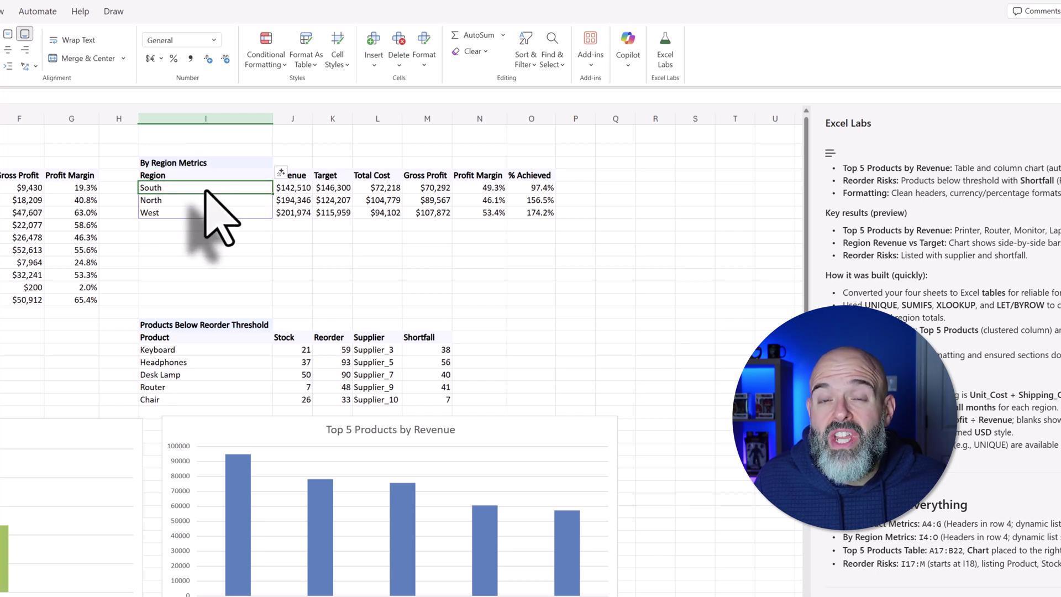
left_click(305, 177)
left_click(334, 176)
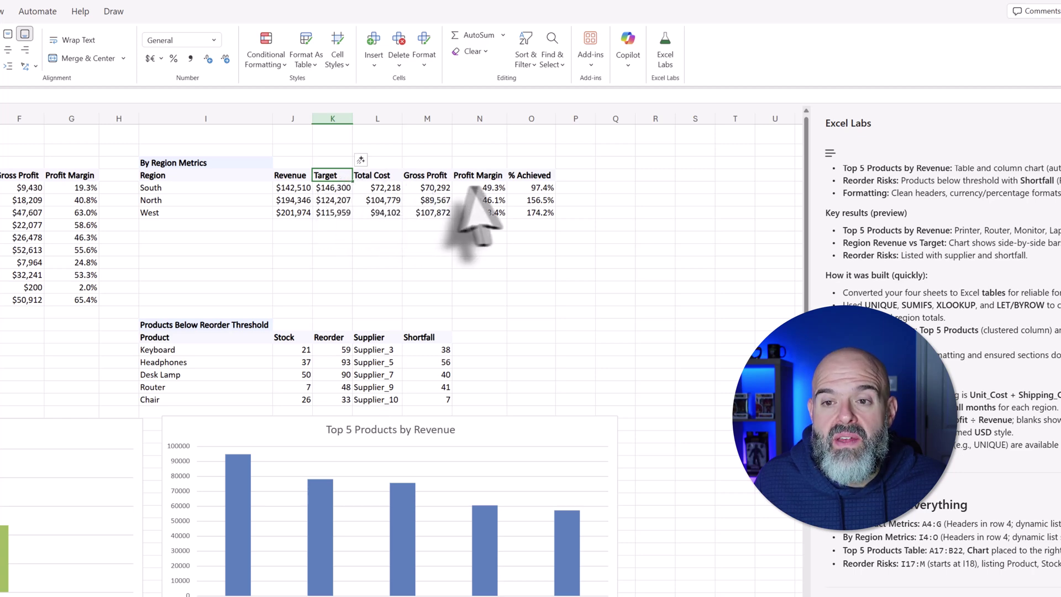
left_click(521, 178)
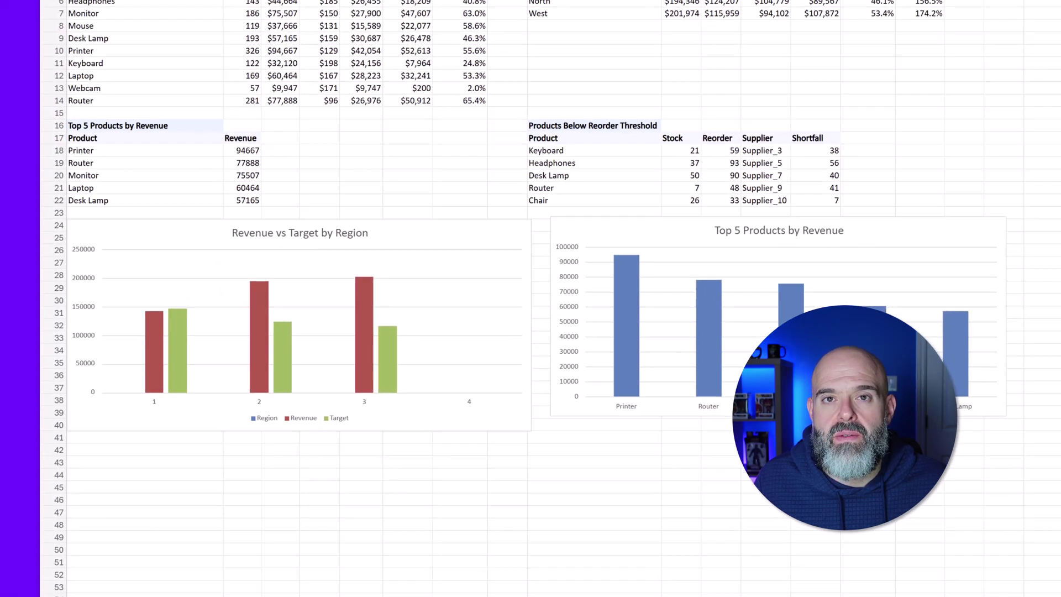
left_click(145, 127)
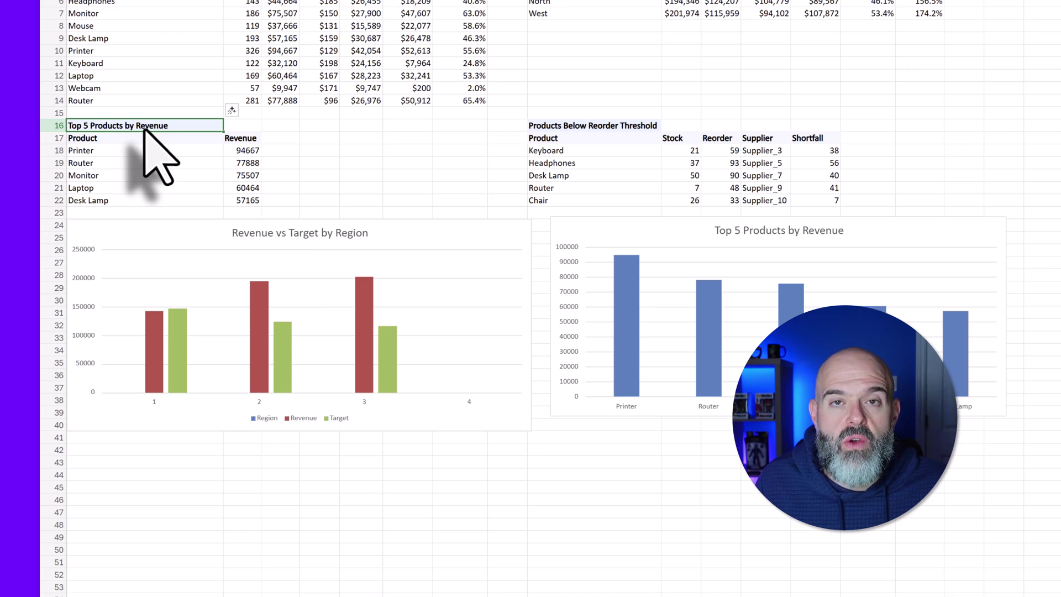
left_click(553, 130)
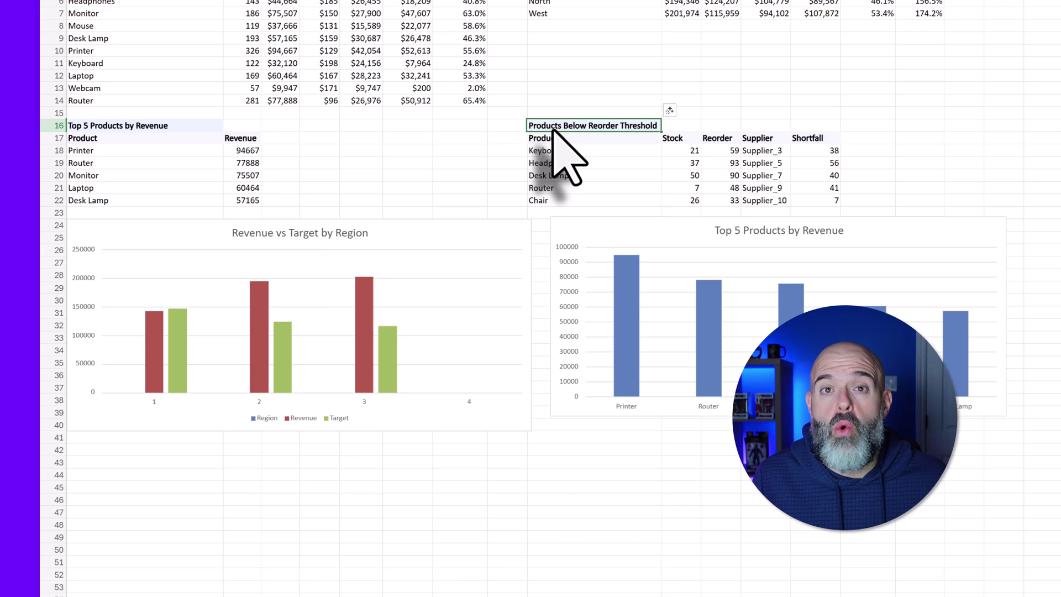
left_click(407, 188)
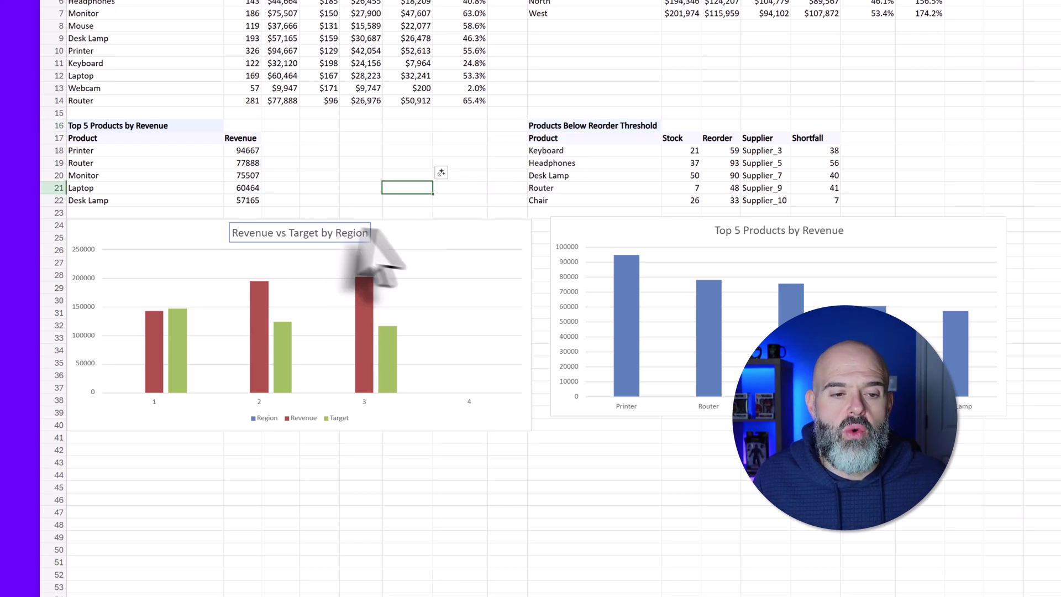
left_click(418, 234)
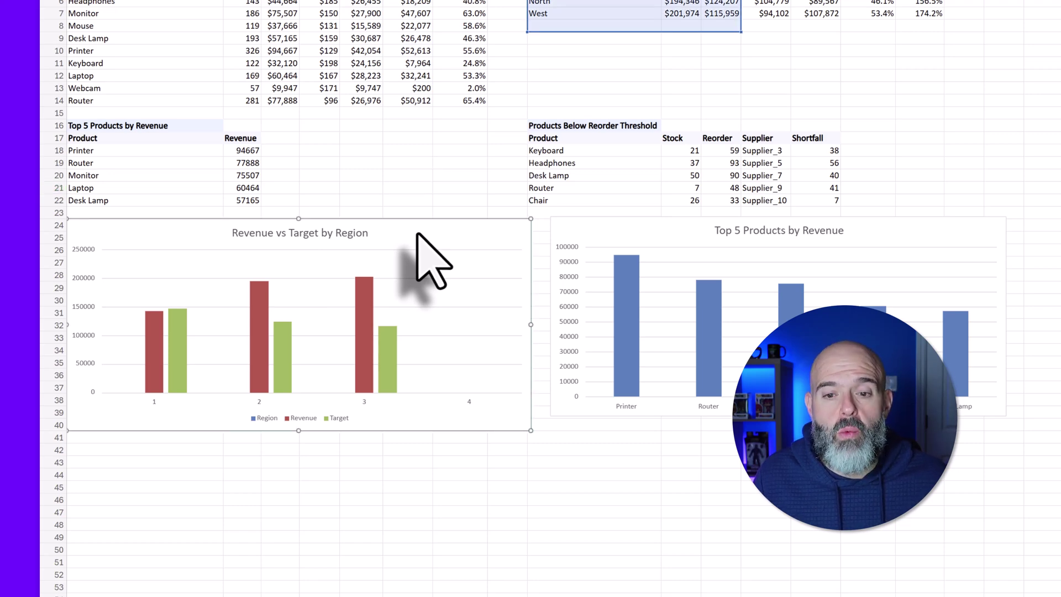
left_click(640, 241)
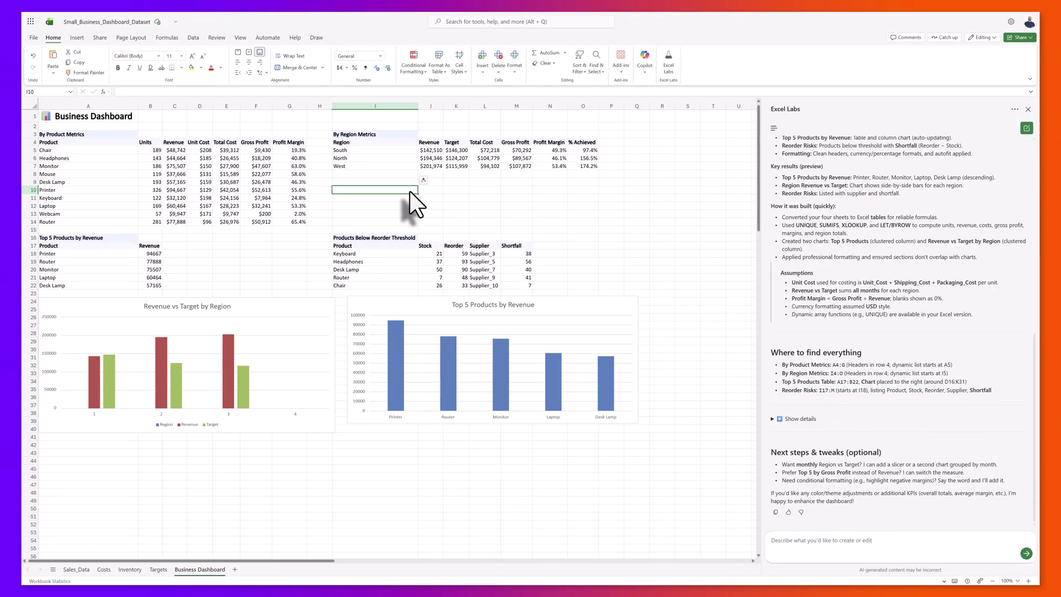
Clear the Desk Lamp revenue values on Sales_Data and check the dashboard
left_click(77, 569)
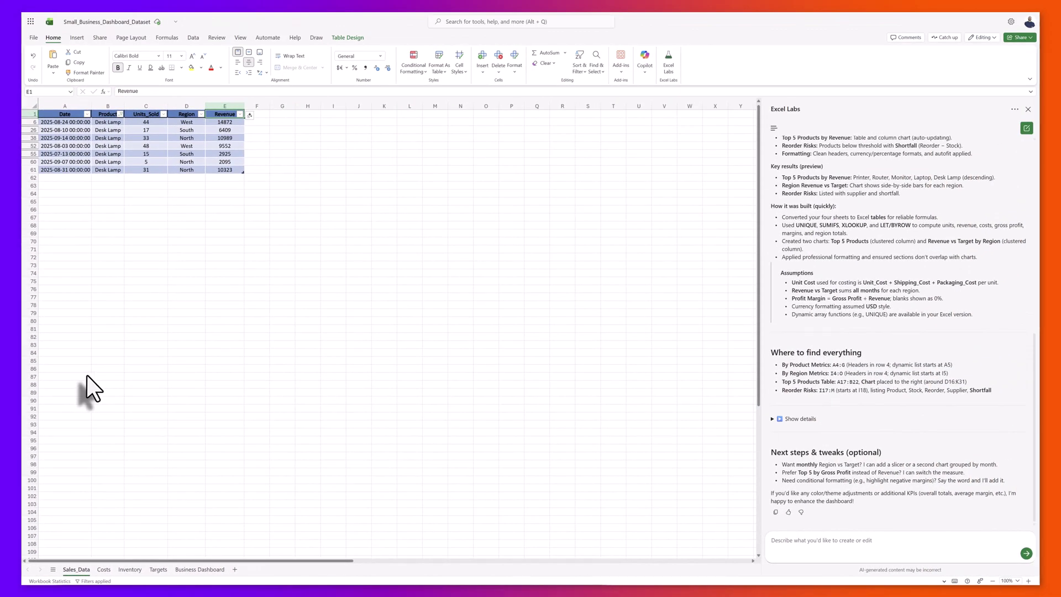
left_click_drag(230, 122, 232, 168)
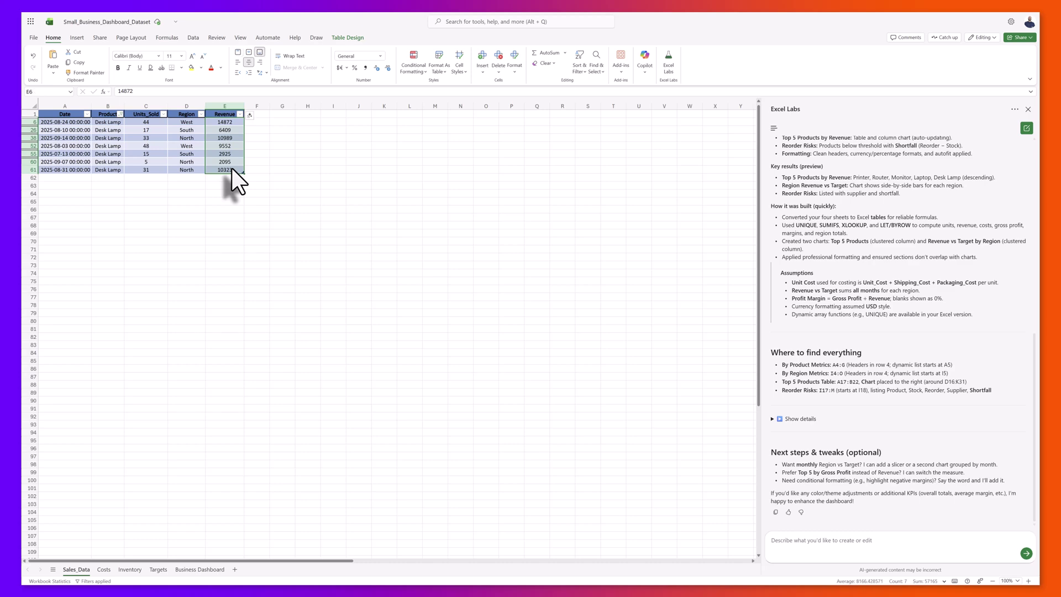
key("Delete")
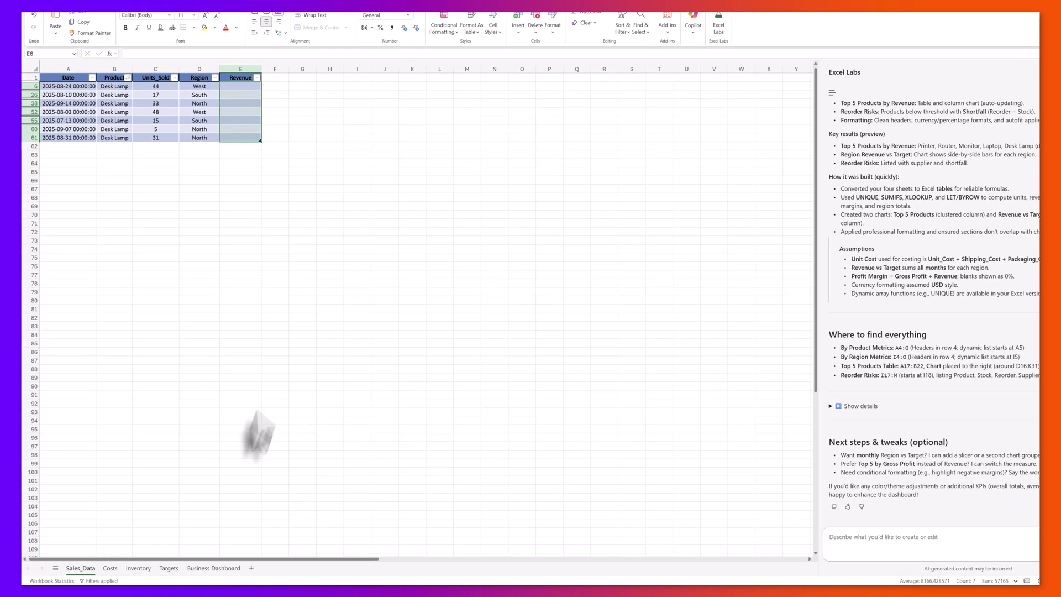
left_click(222, 570)
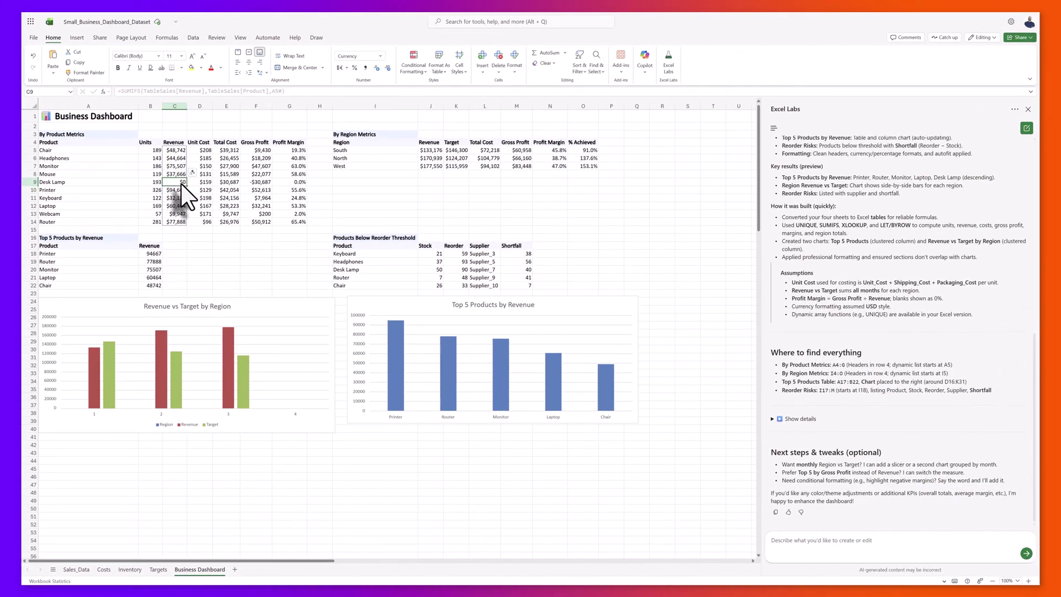
left_click(289, 261)
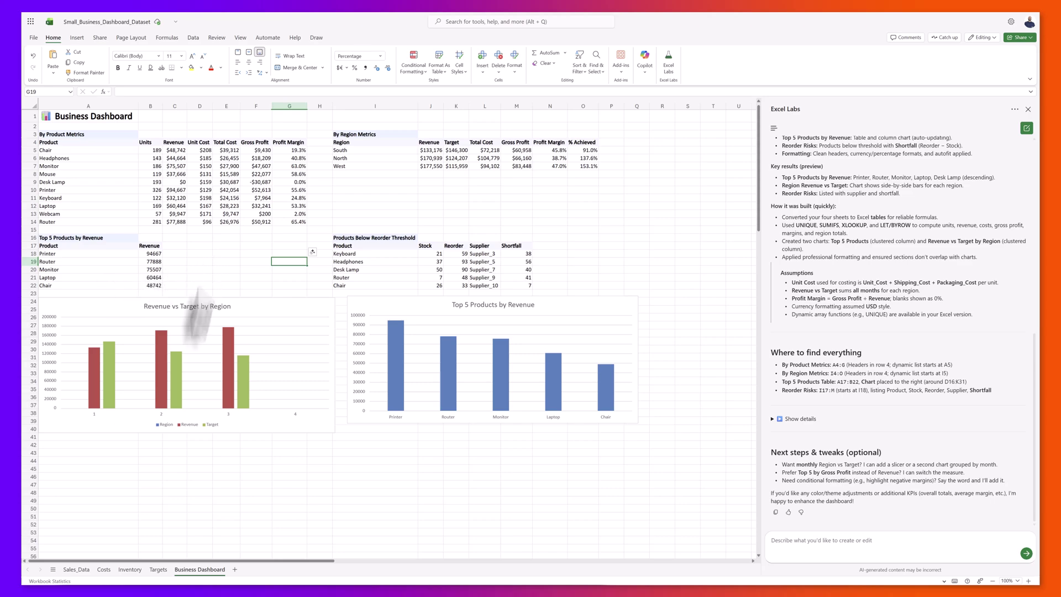
Clear the filtered North revenue on Sales_Data and confirm North shows $0 on the dashboard
left_click(76, 569)
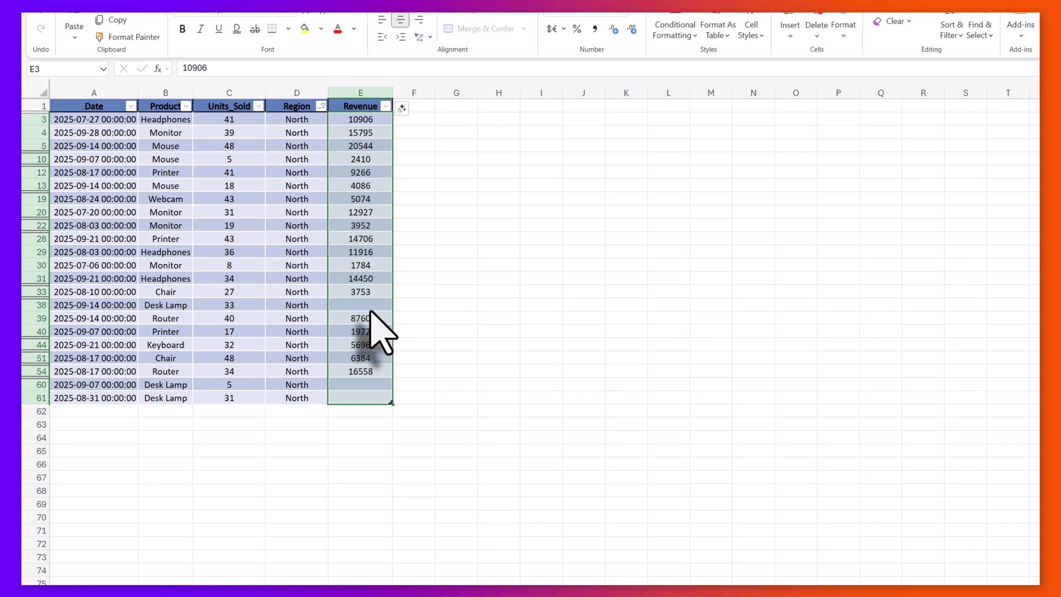
key("Delete")
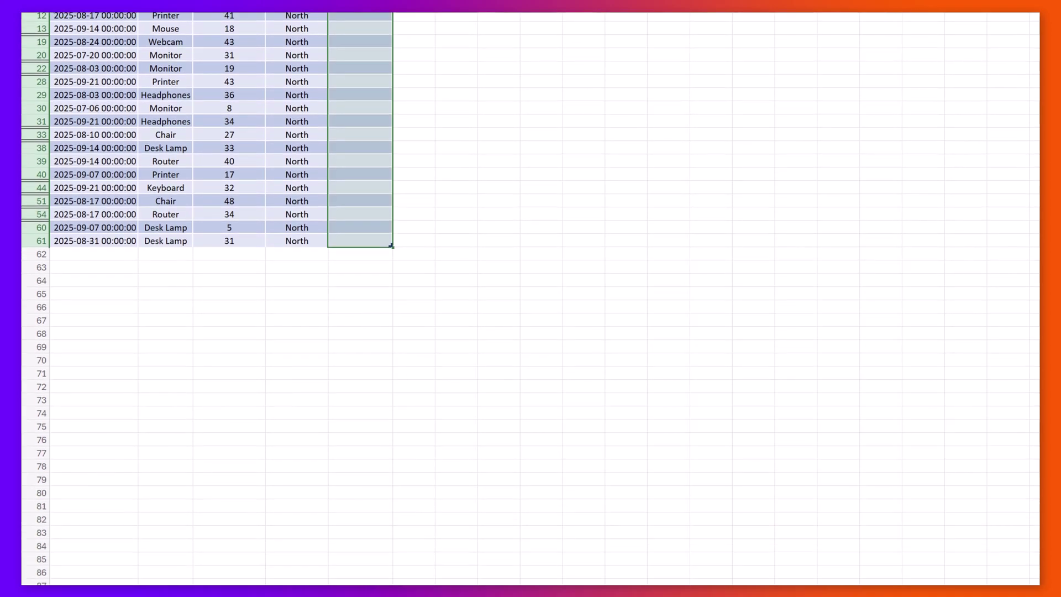
left_click(340, 559)
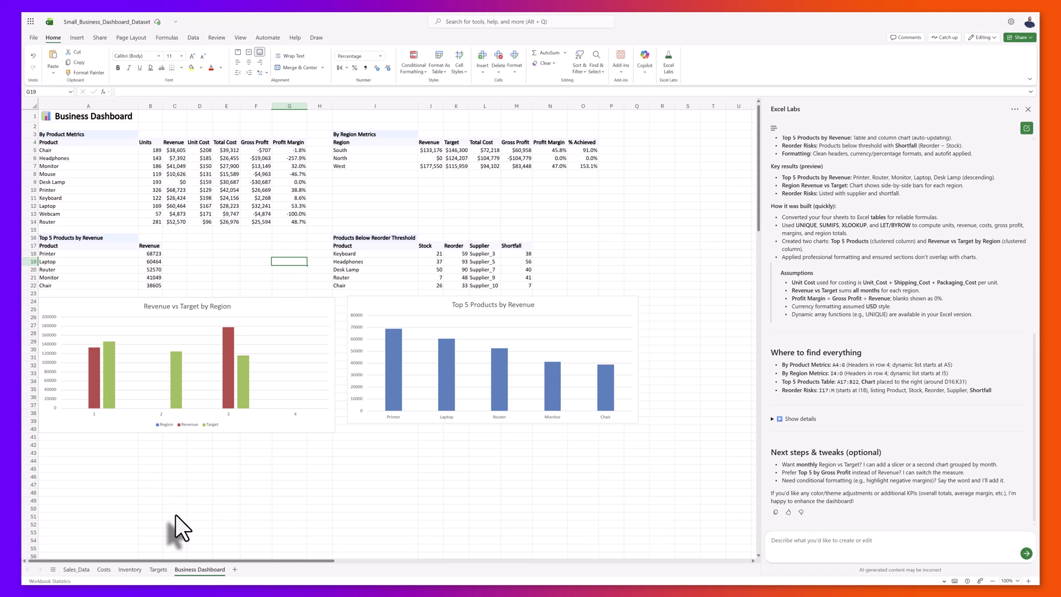
left_click(431, 159)
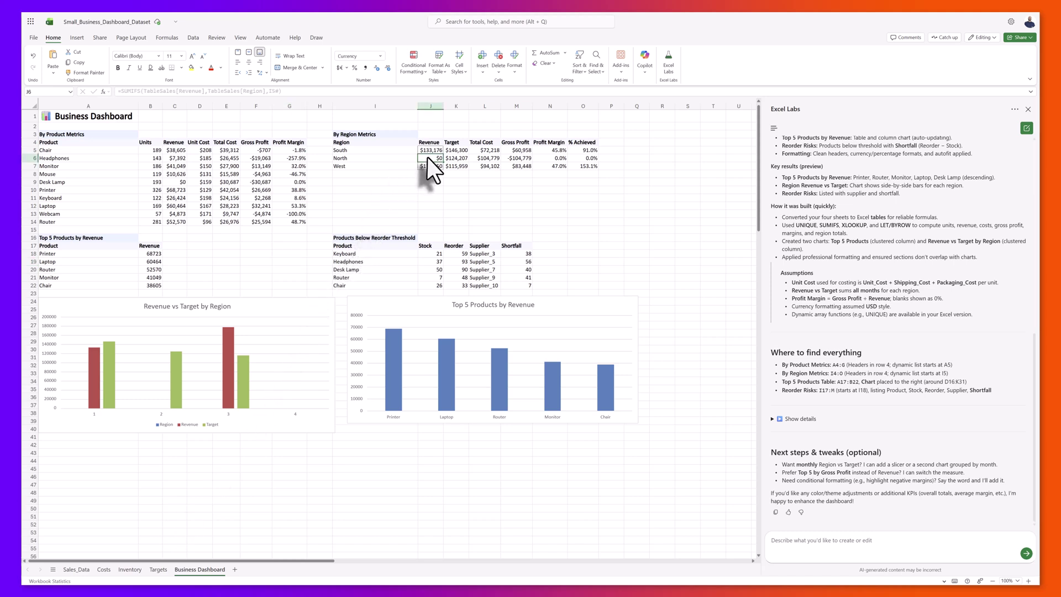
Select the Revenue vs Target by Region chart and read through the agent's detailed build notes
left_click(277, 304)
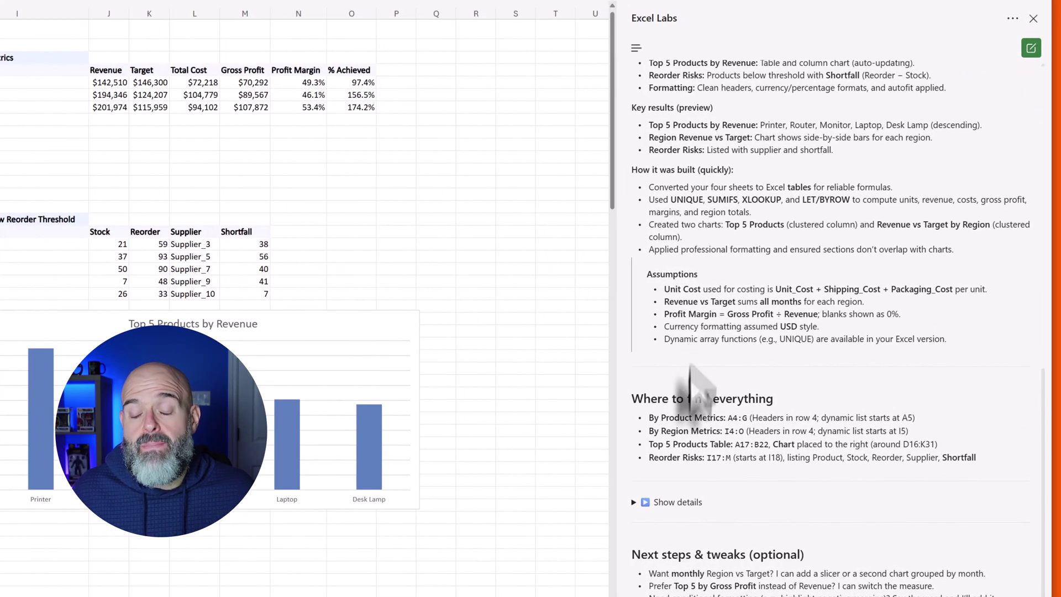
left_click(635, 503)
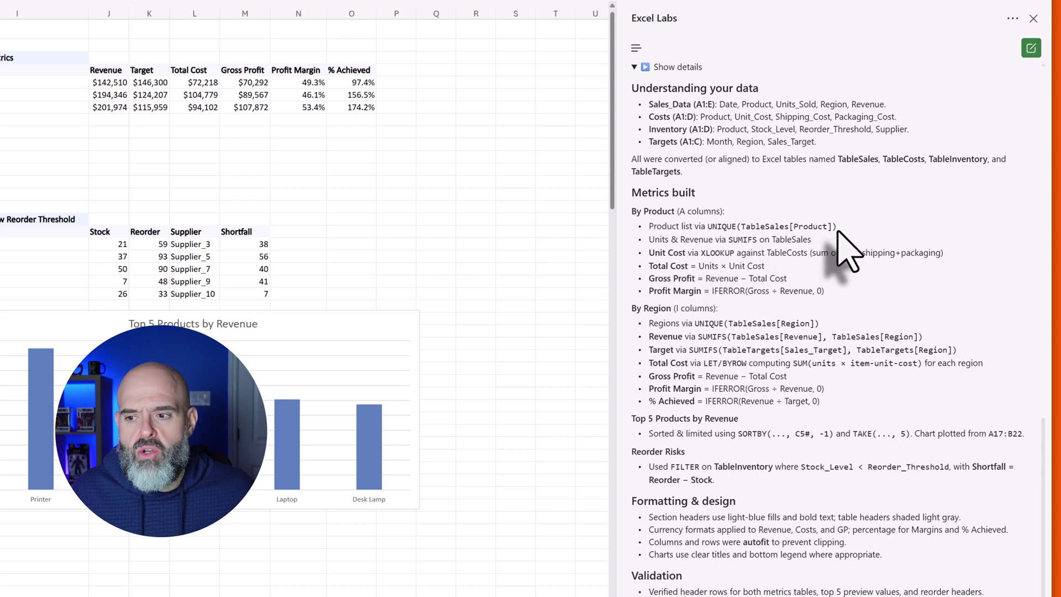
scroll(846, 310, "down", 3)
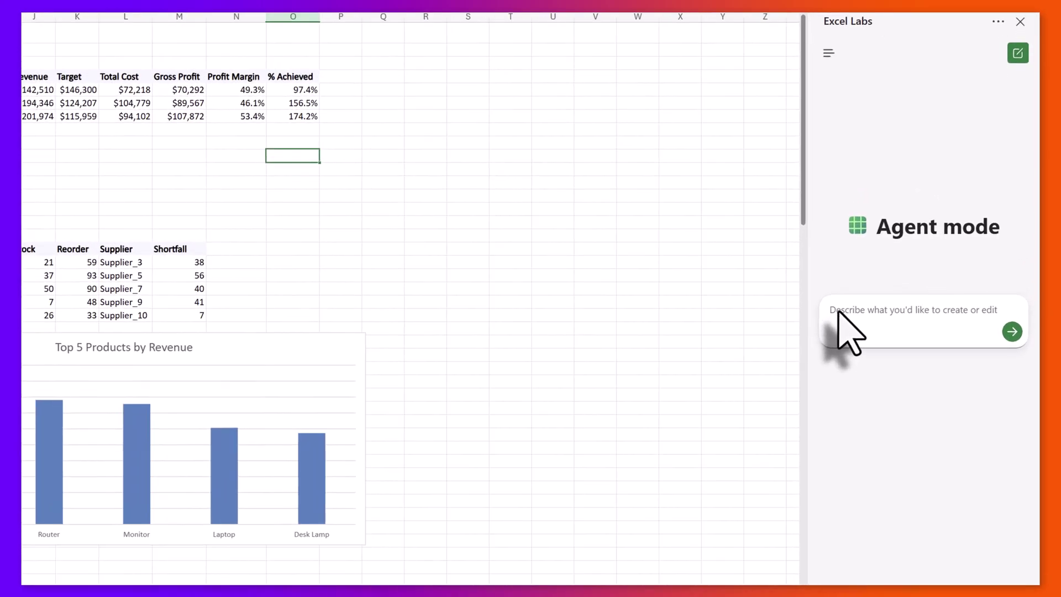
Ask Agent mode to highlight every profit margin below 20% in red
left_click(838, 311)
key("ctrl+v")
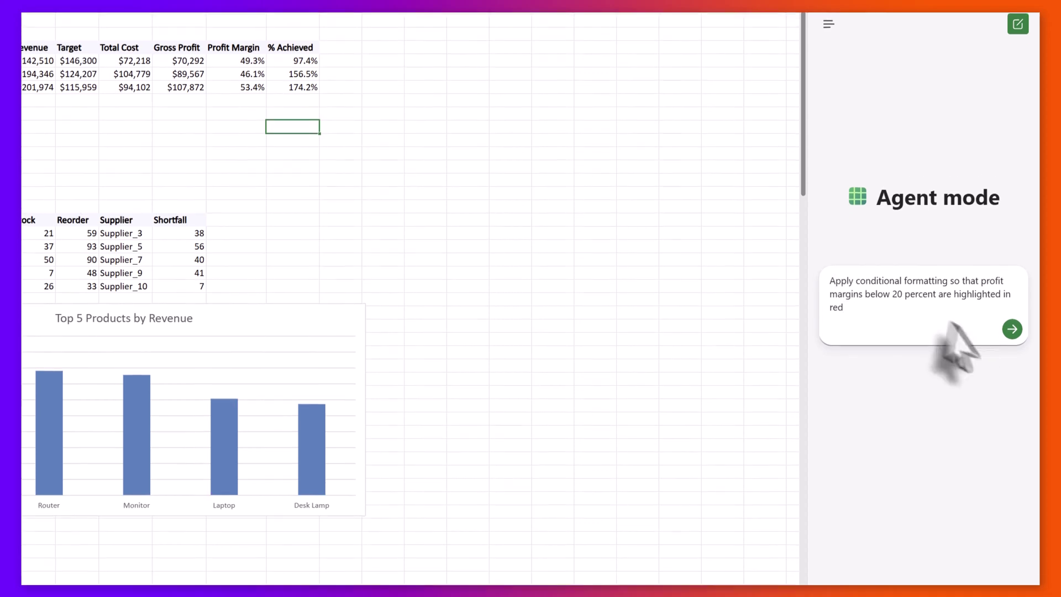
left_click(1012, 358)
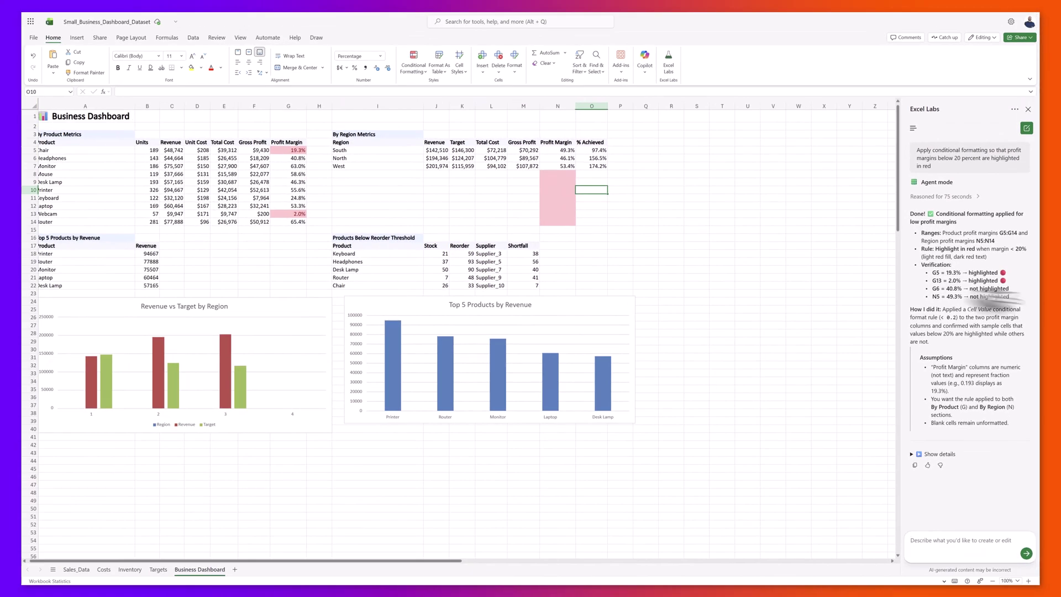
left_click(300, 149)
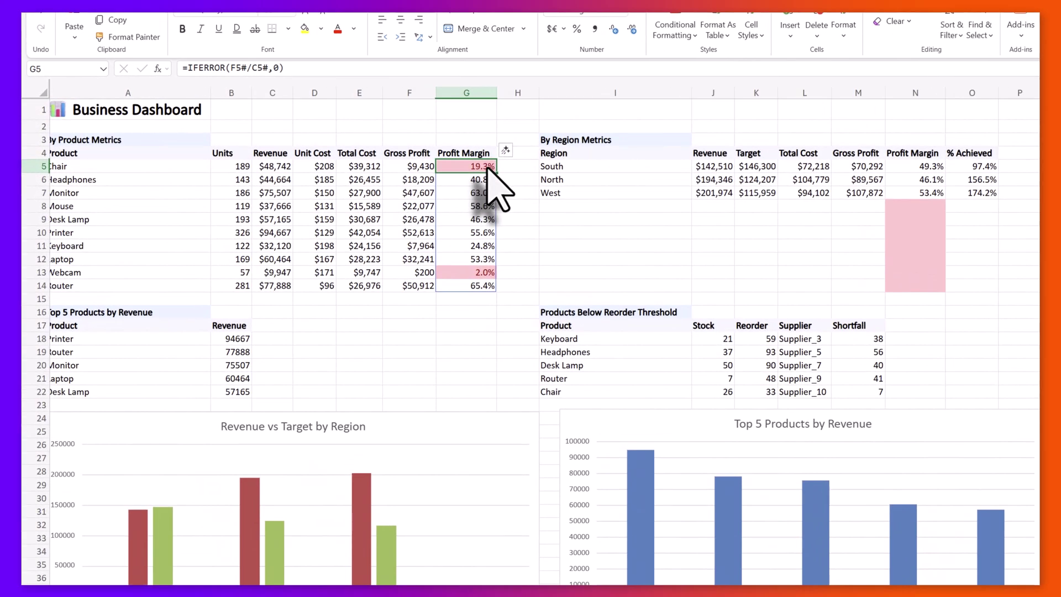
left_click(479, 273)
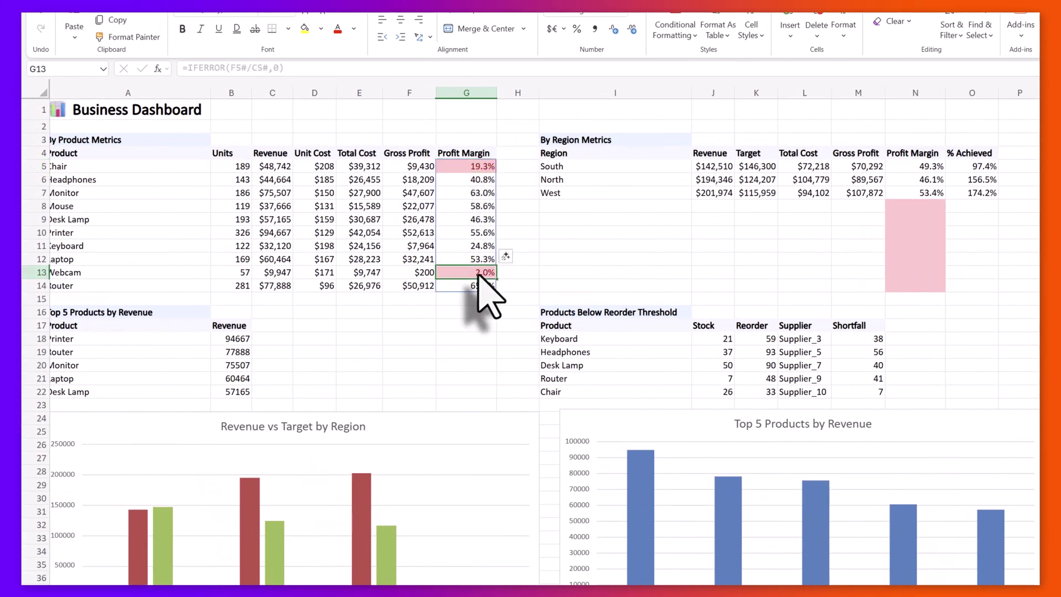